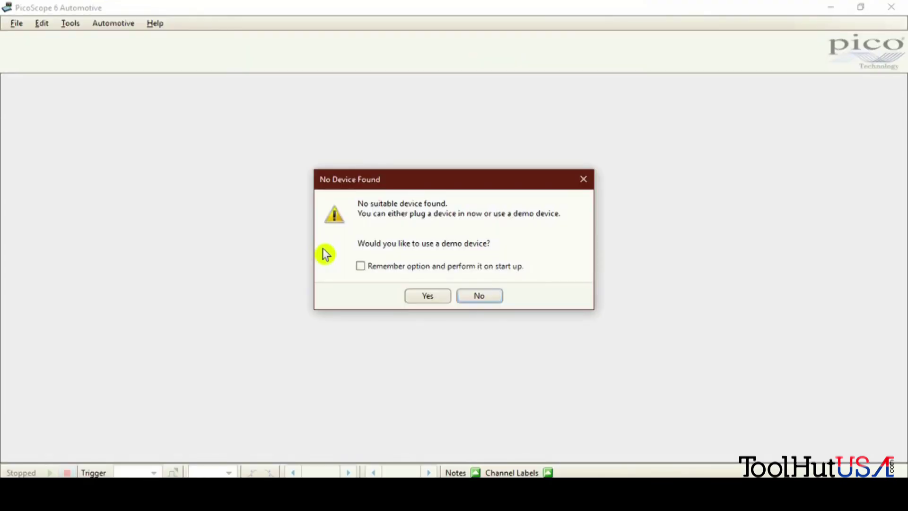
Accept the demo device and set channel A's simulated signal to Crank.
{"action": "left_click", "coordinate": [420, 300]}
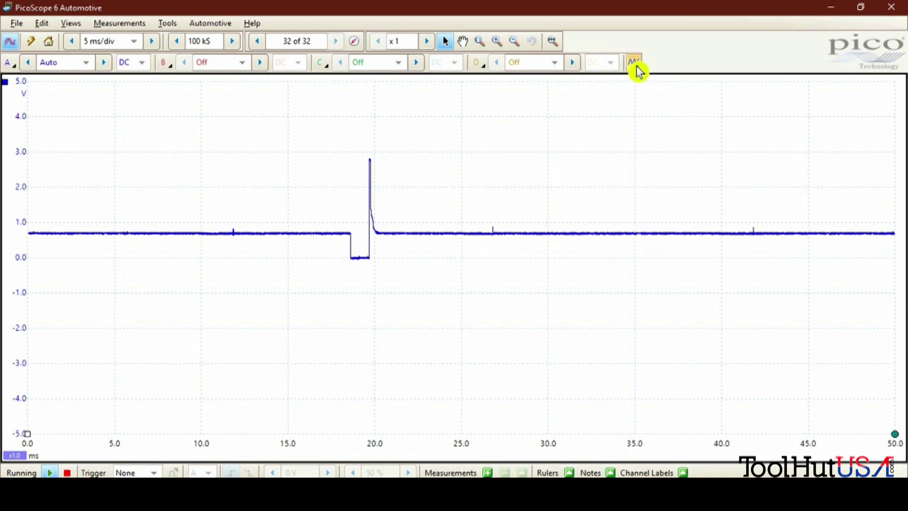
{"action": "left_click", "coordinate": [637, 66]}
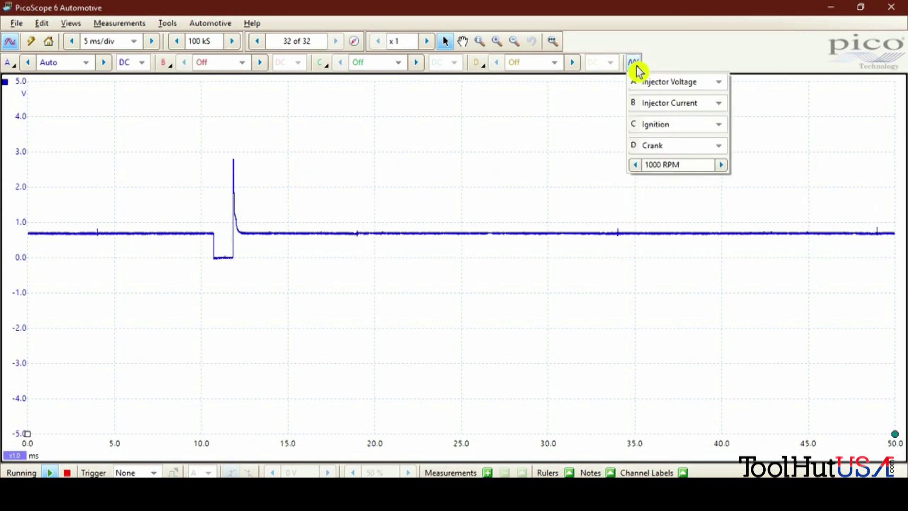
{"action": "left_click", "coordinate": [722, 84]}
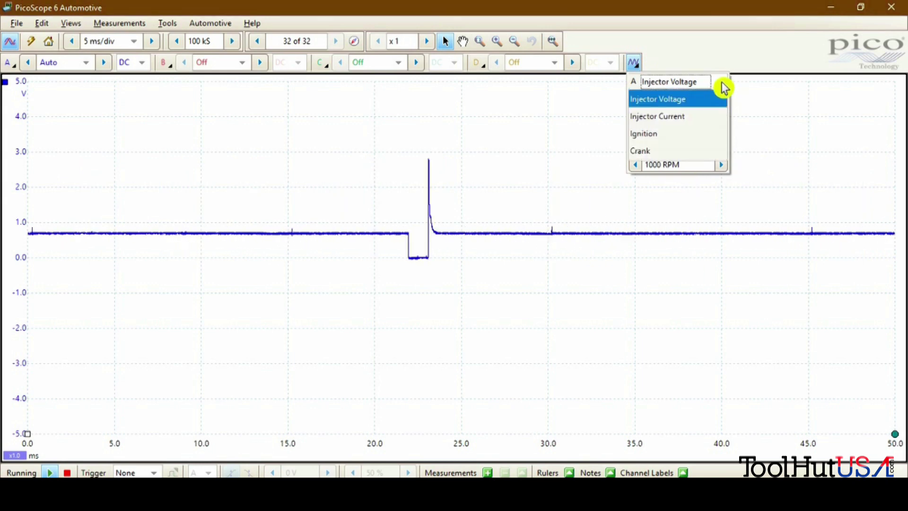
{"action": "left_click", "coordinate": [646, 152]}
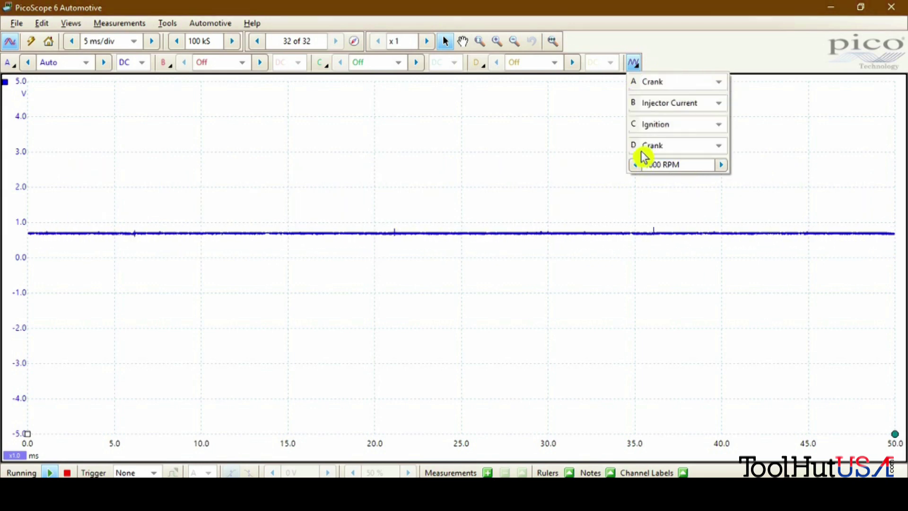
{"action": "left_click", "coordinate": [602, 148]}
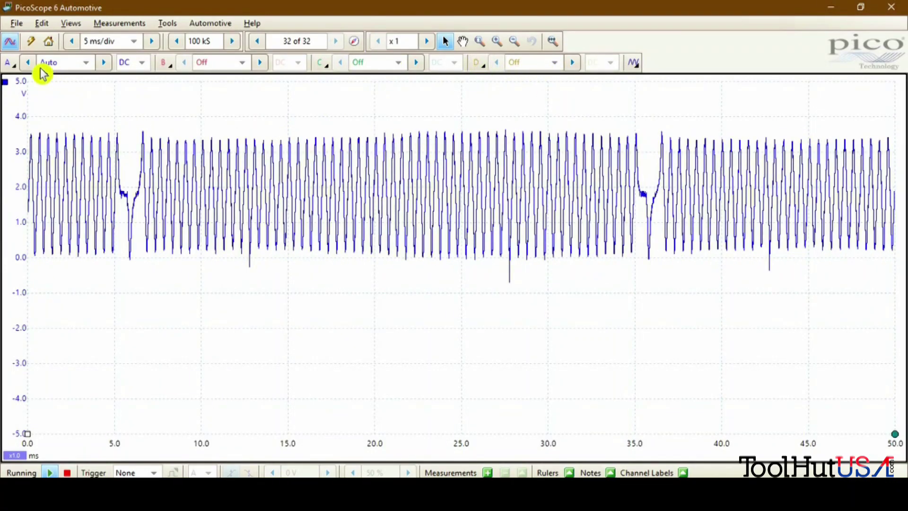
Change channel A's input range to ±5 V.
{"action": "left_click", "coordinate": [69, 67]}
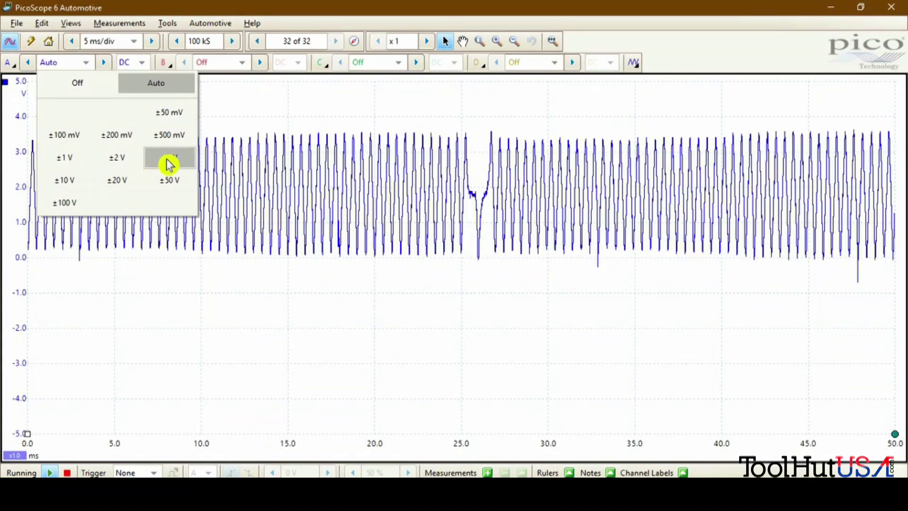
{"action": "left_click", "coordinate": [168, 163]}
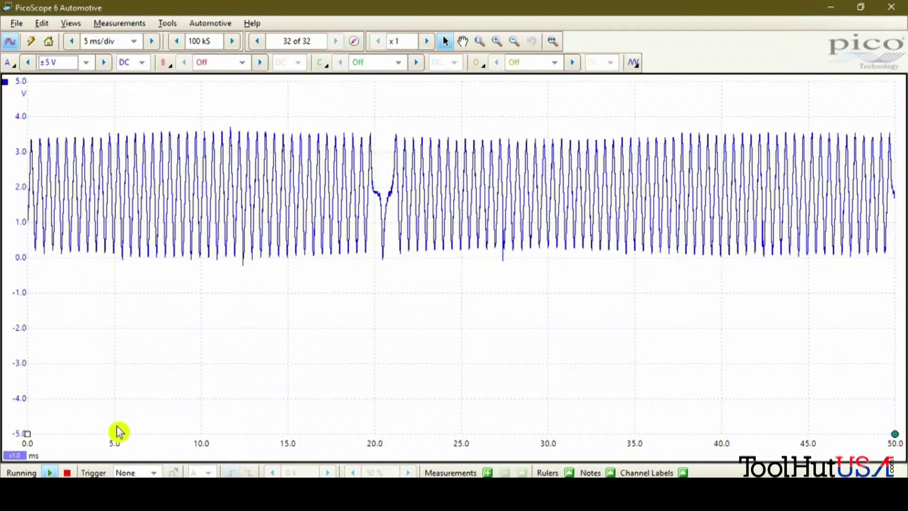
{"action": "left_click_drag", "start_coordinate": [27, 434], "coordinate": [115, 423]}
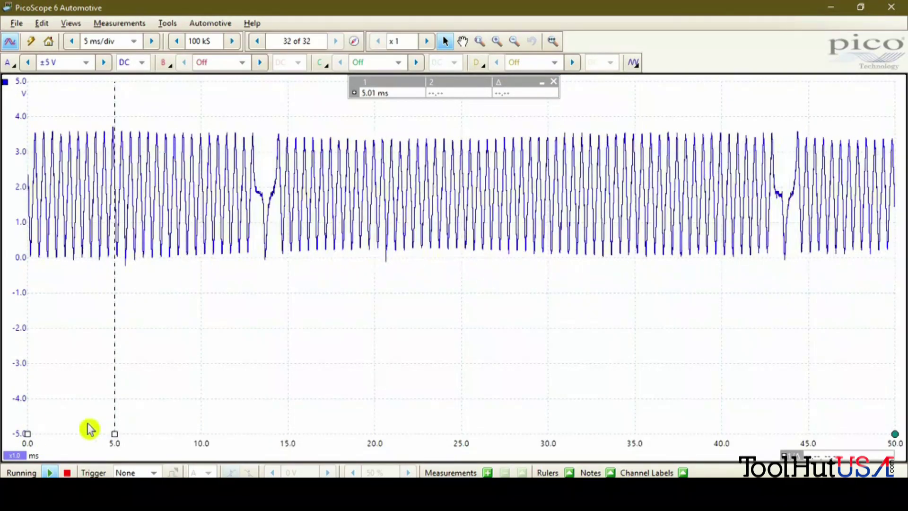
{"action": "left_click_drag", "start_coordinate": [27, 434], "coordinate": [201, 433]}
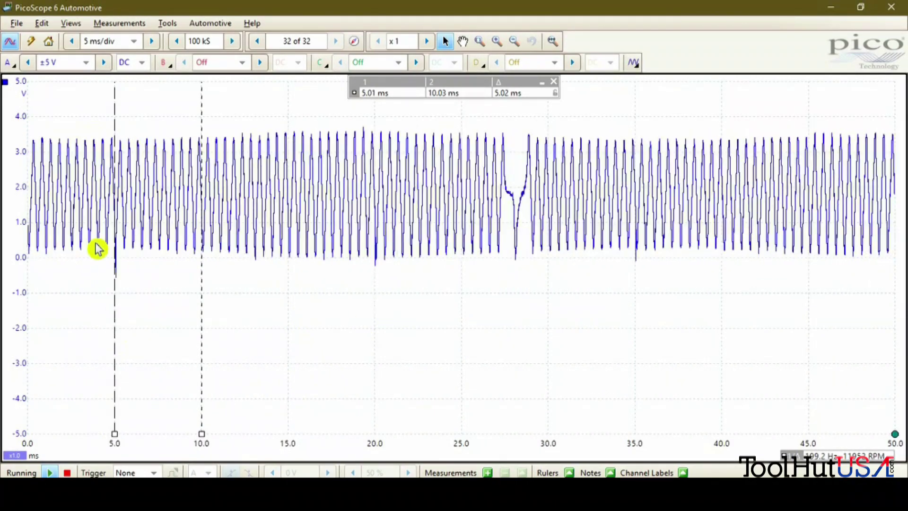
{"action": "left_click", "coordinate": [549, 83]}
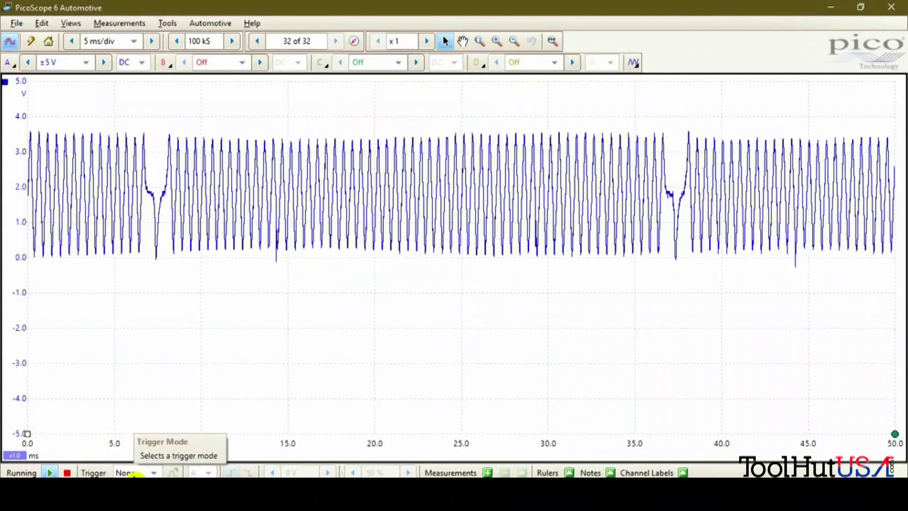
{"action": "left_click", "coordinate": [132, 474]}
Leave the trigger mode at None and close the demo signal settings.
{"action": "left_click", "coordinate": [322, 373]}
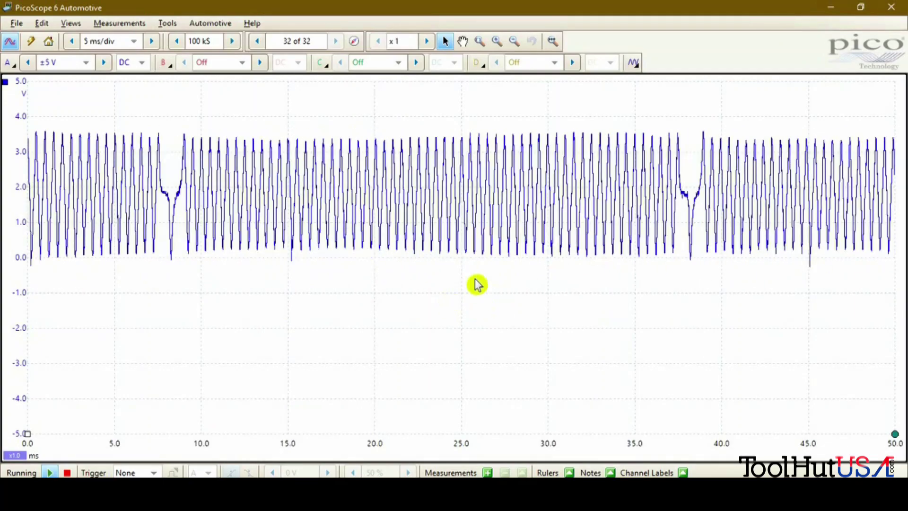
{"action": "left_click", "coordinate": [634, 67]}
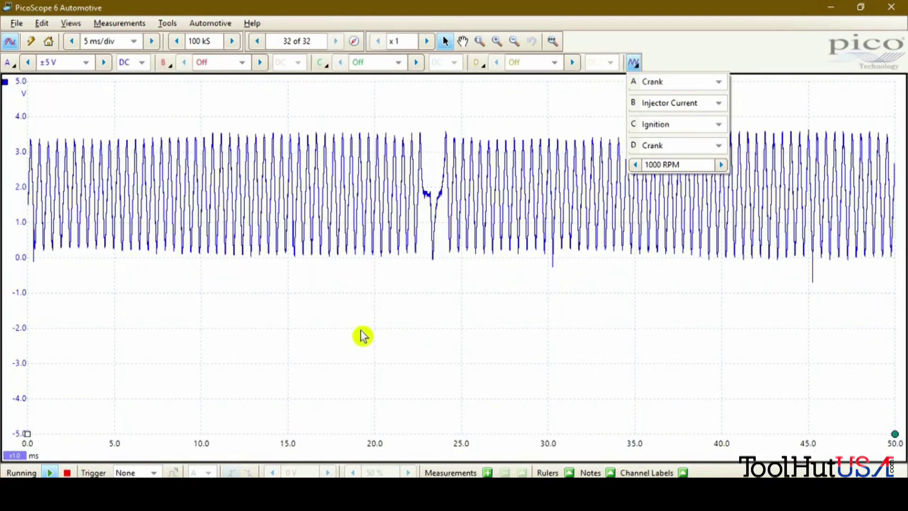
{"action": "left_click", "coordinate": [374, 324]}
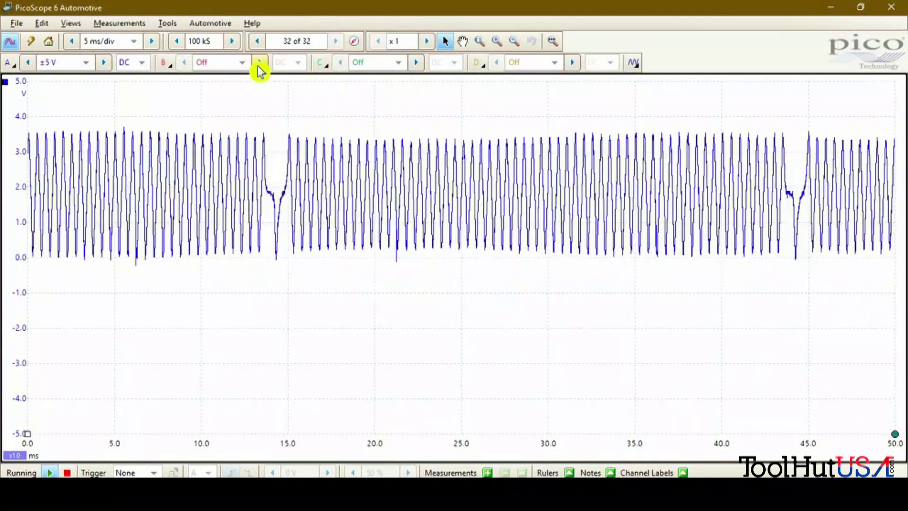
Enable channel B at ±200 mV and drag its red trace below channel A.
{"action": "left_click", "coordinate": [259, 63]}
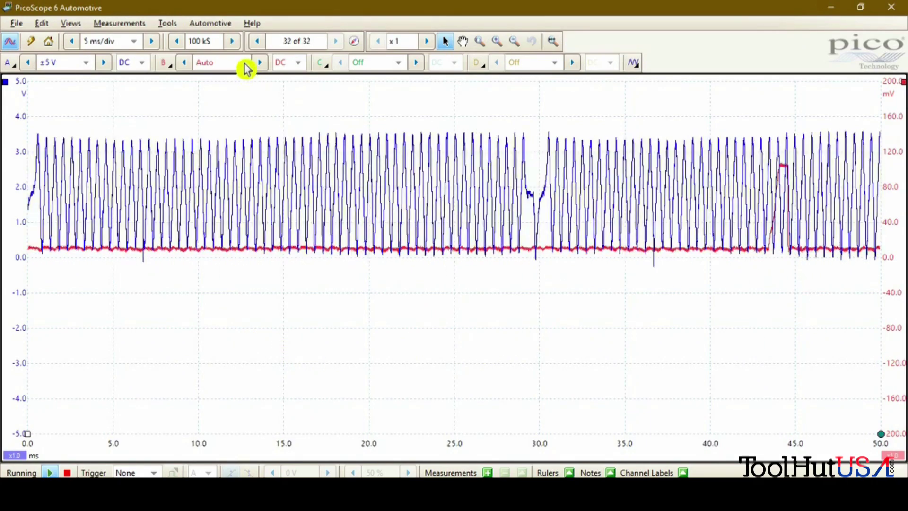
{"action": "left_click", "coordinate": [216, 69]}
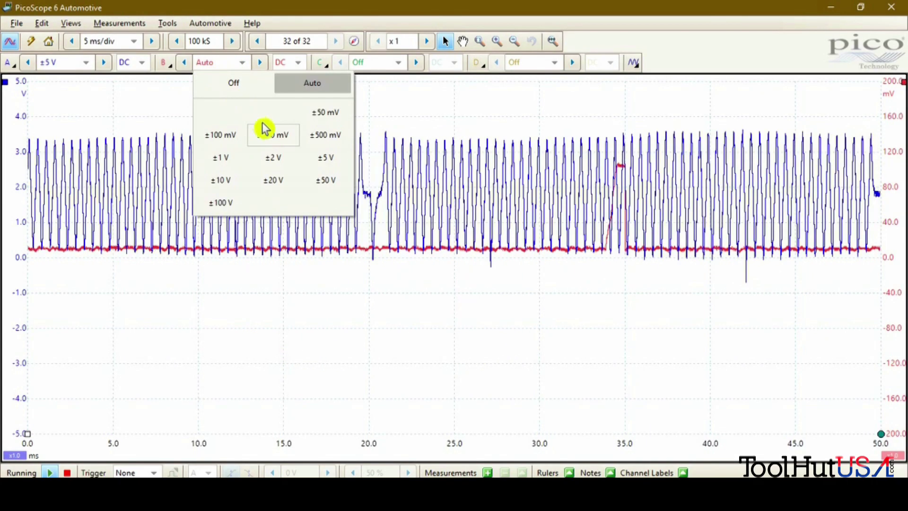
{"action": "left_click", "coordinate": [271, 141]}
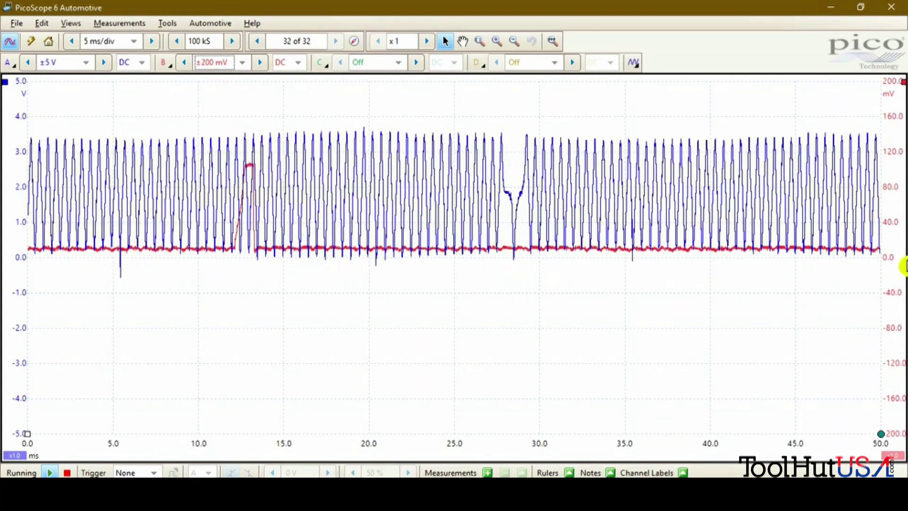
{"action": "mouse_move", "coordinate": [896, 177]}
{"action": "left_mouse_down"}
{"action": "mouse_move", "coordinate": [901, 246]}
{"action": "mouse_move", "coordinate": [905, 204]}
{"action": "left_mouse_up"}
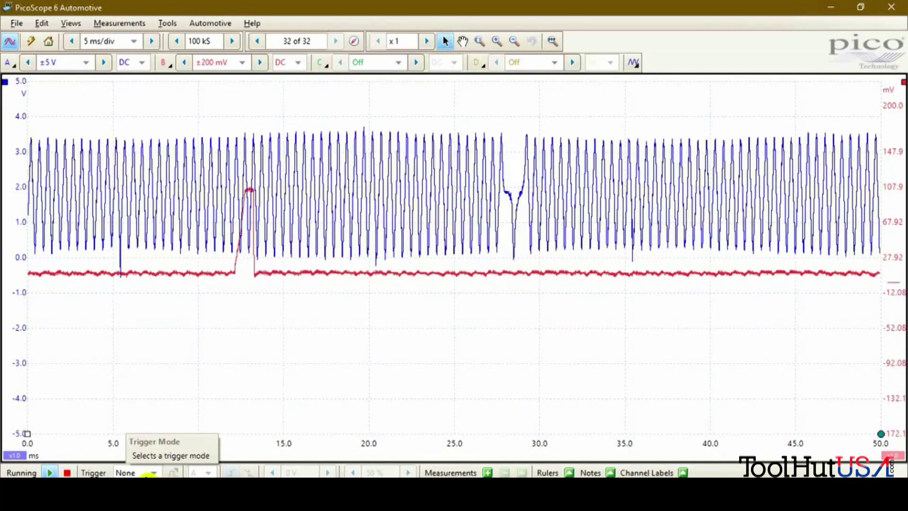
Set triggering to Repeat mode on channel B's falling edge.
{"action": "left_click", "coordinate": [148, 473]}
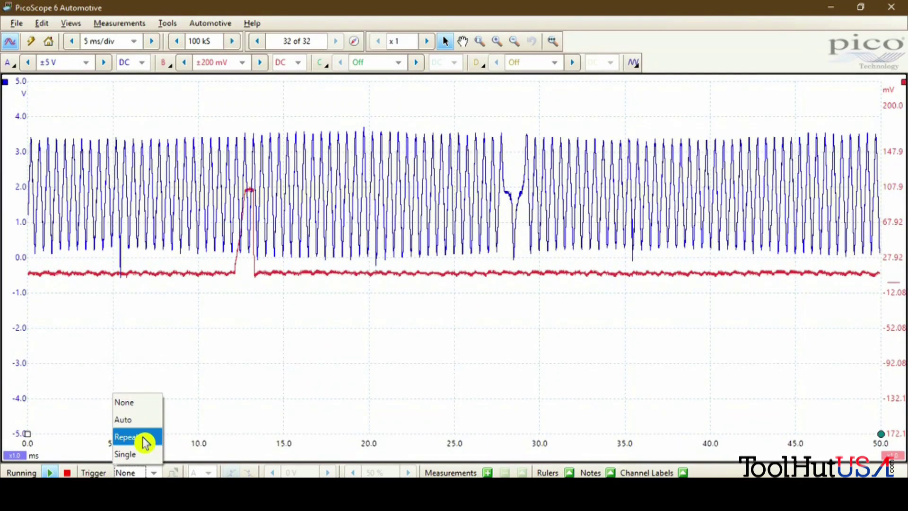
{"action": "left_click", "coordinate": [142, 437]}
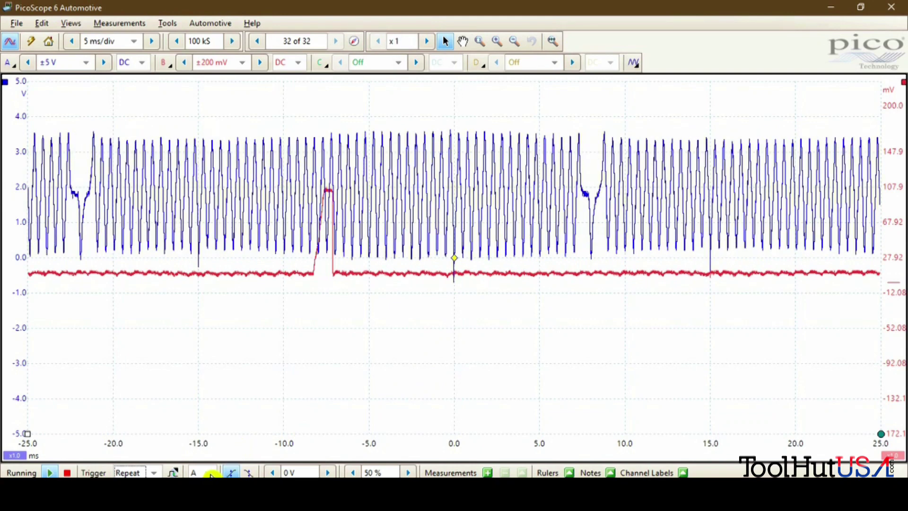
{"action": "left_click", "coordinate": [208, 473]}
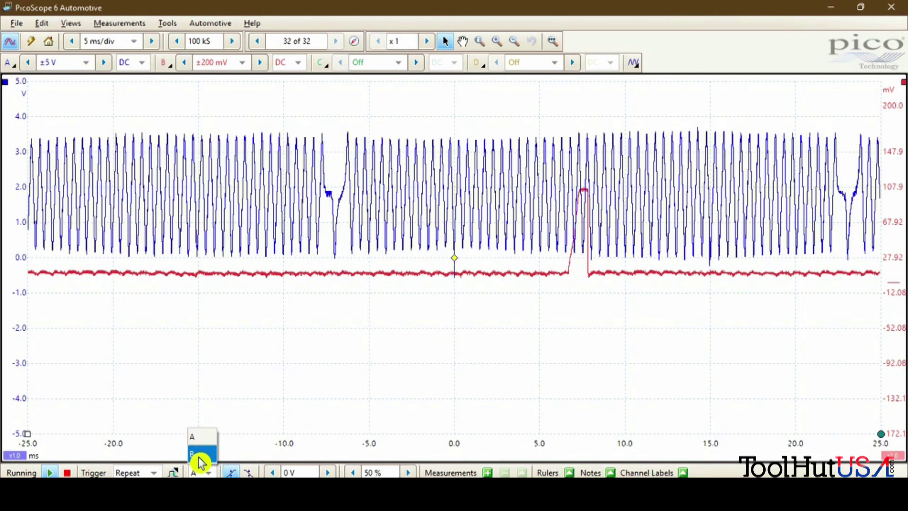
{"action": "left_click", "coordinate": [200, 455]}
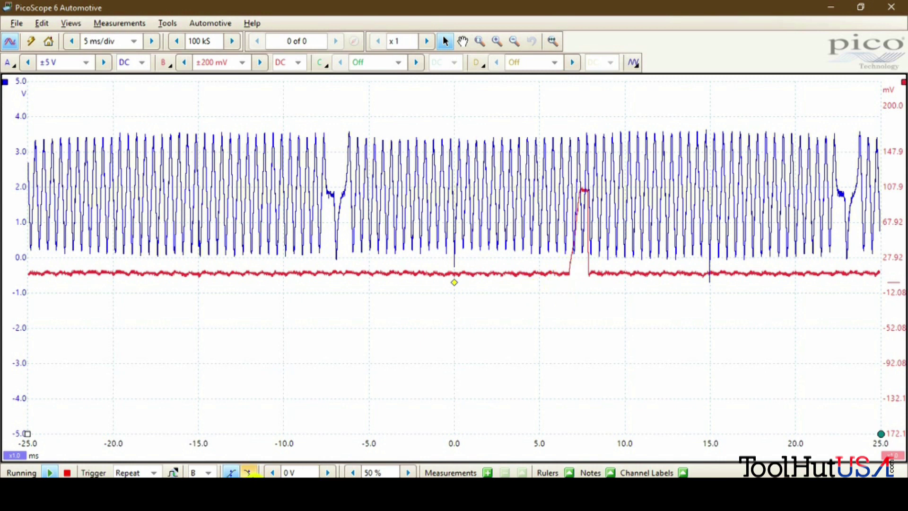
{"action": "left_click", "coordinate": [248, 472]}
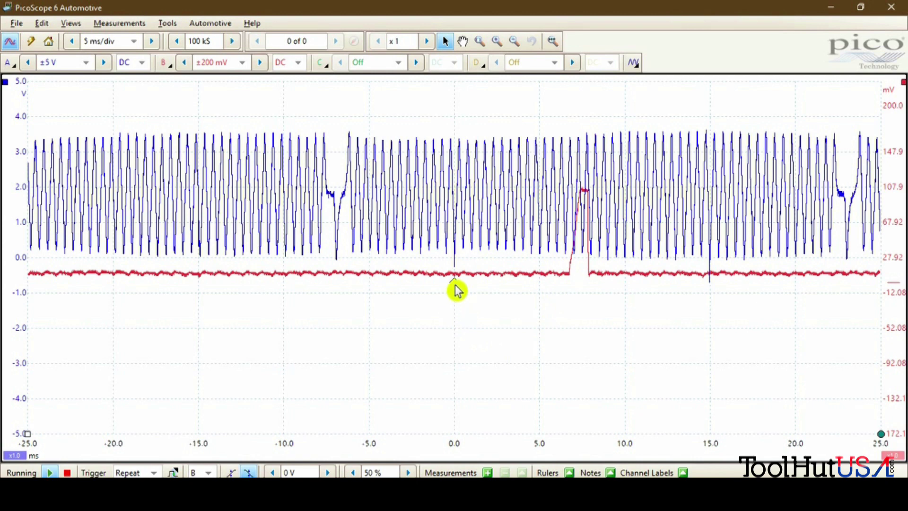
Set the trigger level to about 30 mV and settle on rising-edge triggering.
{"action": "left_click_drag", "start_coordinate": [329, 256], "coordinate": [291, 257]}
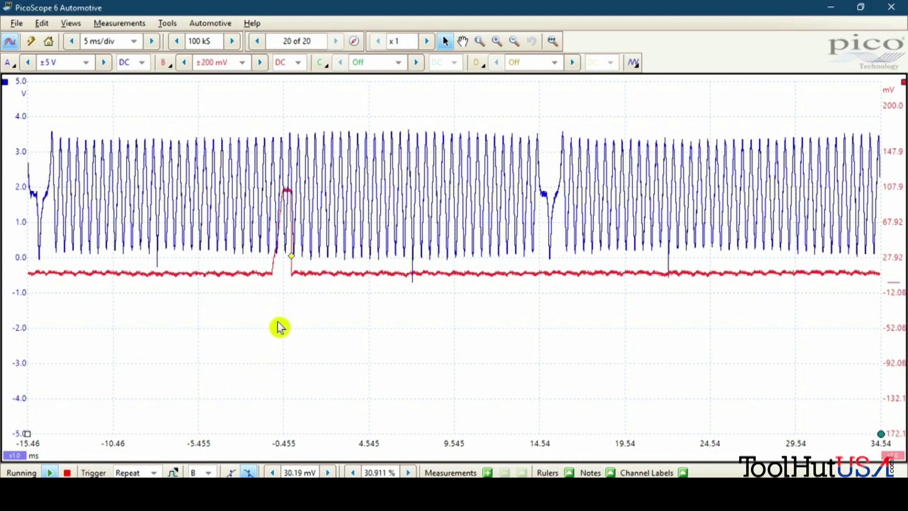
{"action": "left_click", "coordinate": [232, 473]}
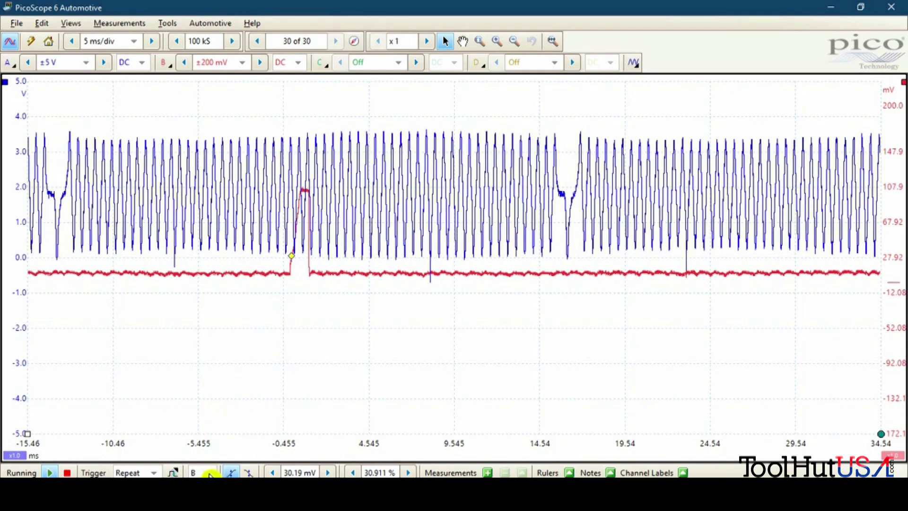
{"action": "left_click", "coordinate": [248, 472]}
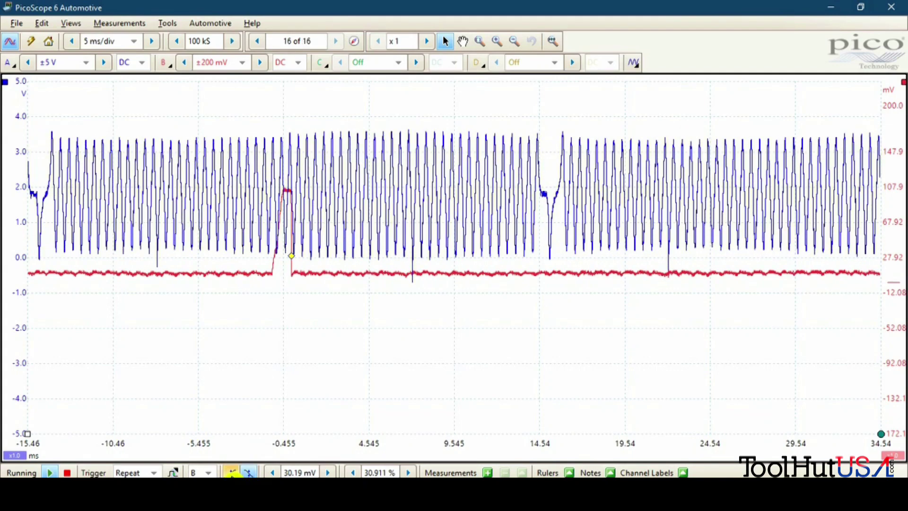
{"action": "left_click", "coordinate": [232, 473]}
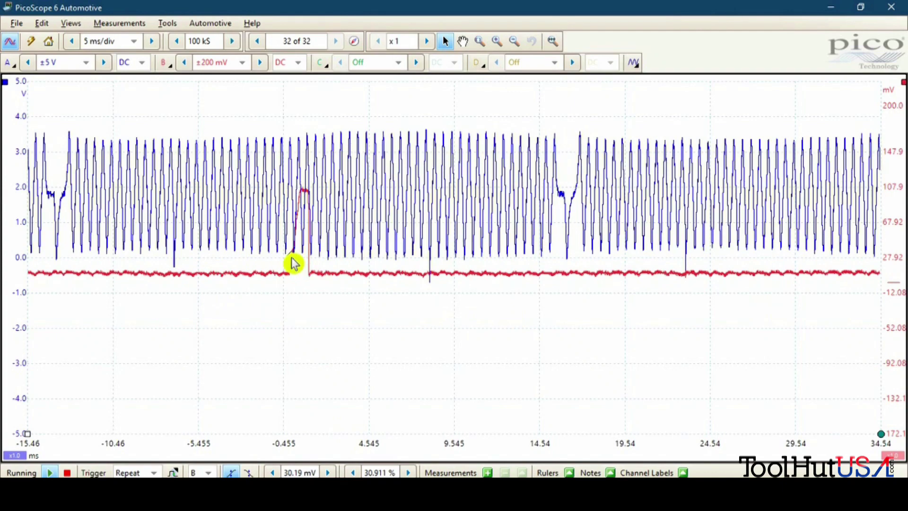
Drag the trigger point near the trace's left side, about 11% pre-trigger.
{"action": "left_click_drag", "start_coordinate": [199, 272], "coordinate": [198, 272]}
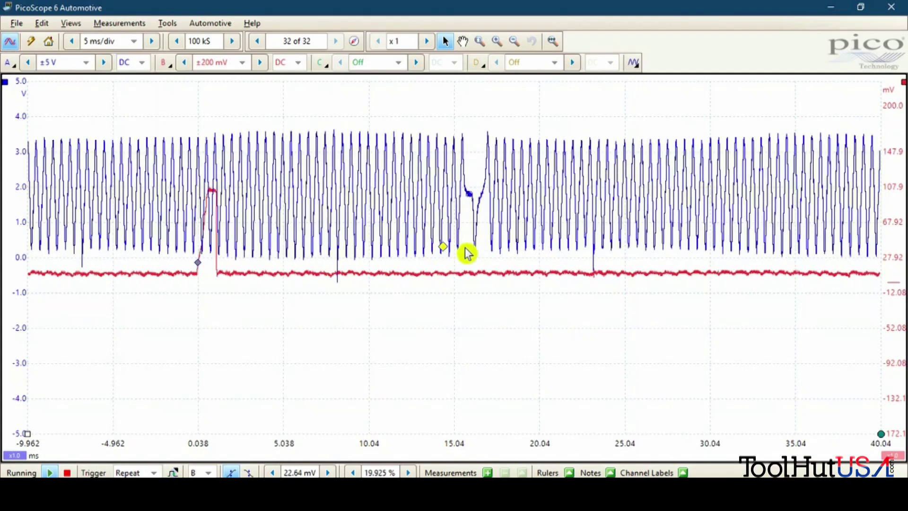
{"action": "left_click_drag", "start_coordinate": [604, 257], "coordinate": [604, 257]}
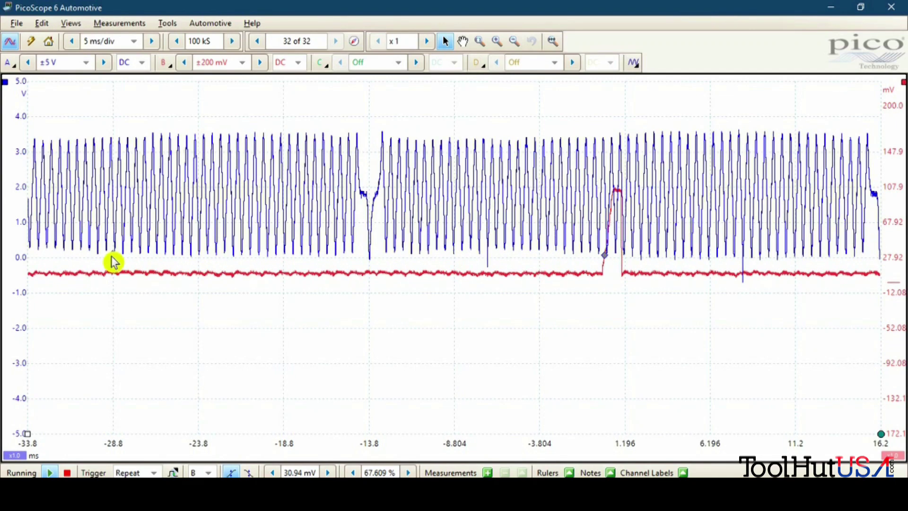
{"action": "left_click_drag", "start_coordinate": [125, 256], "coordinate": [124, 250]}
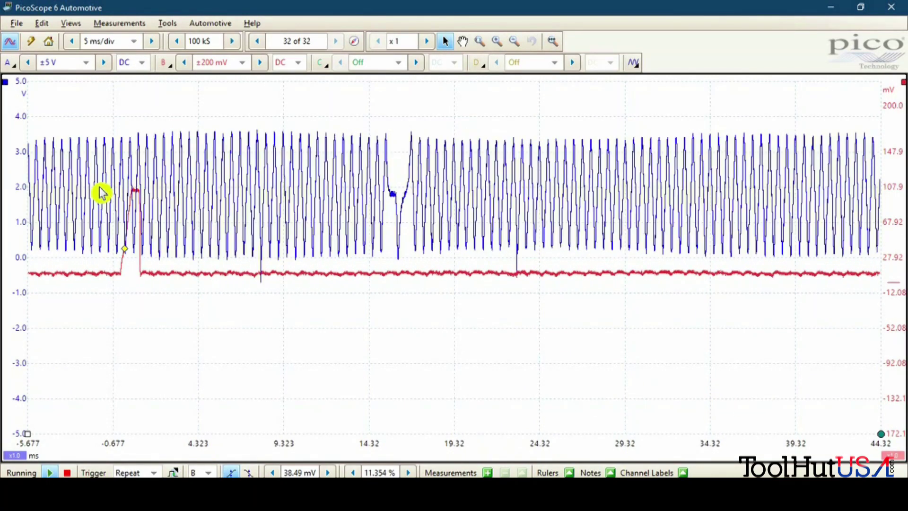
Close PicoScope and start Hantek's Oscilloscope function showing eight sine channels.
{"action": "left_click", "coordinate": [891, 7]}
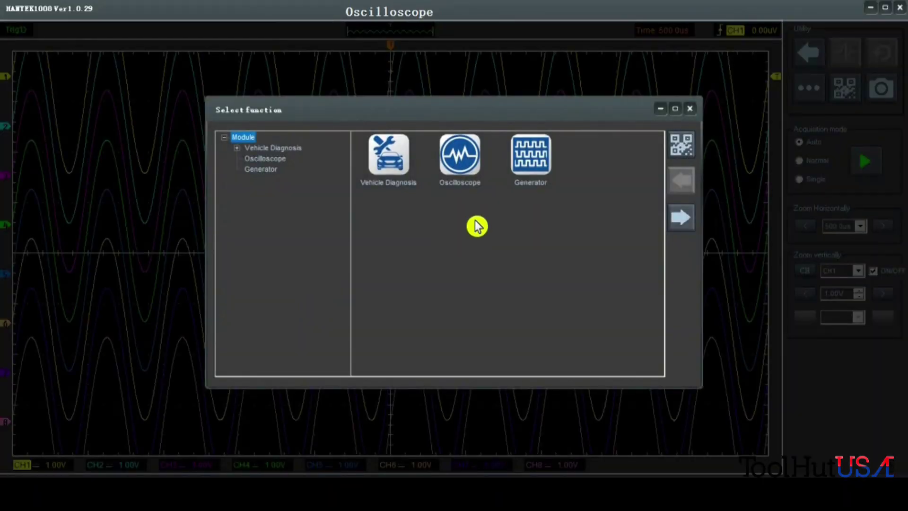
{"action": "left_click", "coordinate": [466, 166]}
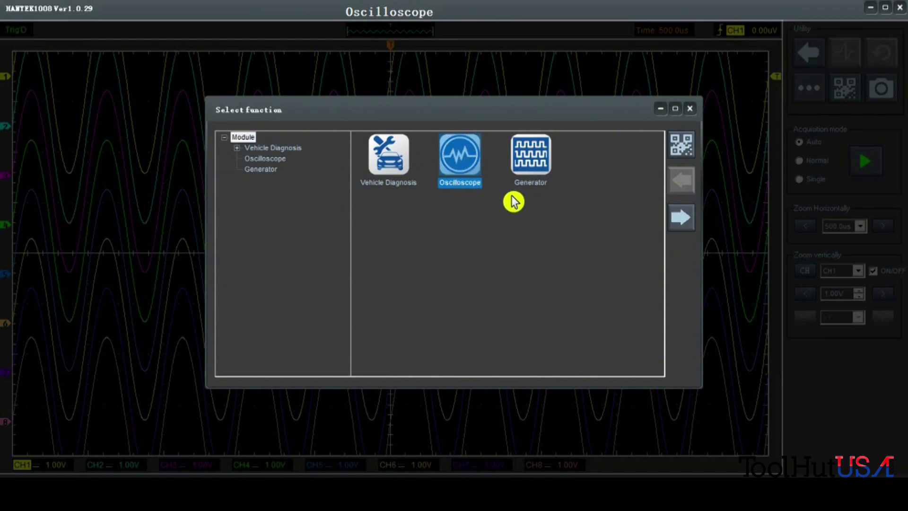
{"action": "left_click", "coordinate": [685, 222]}
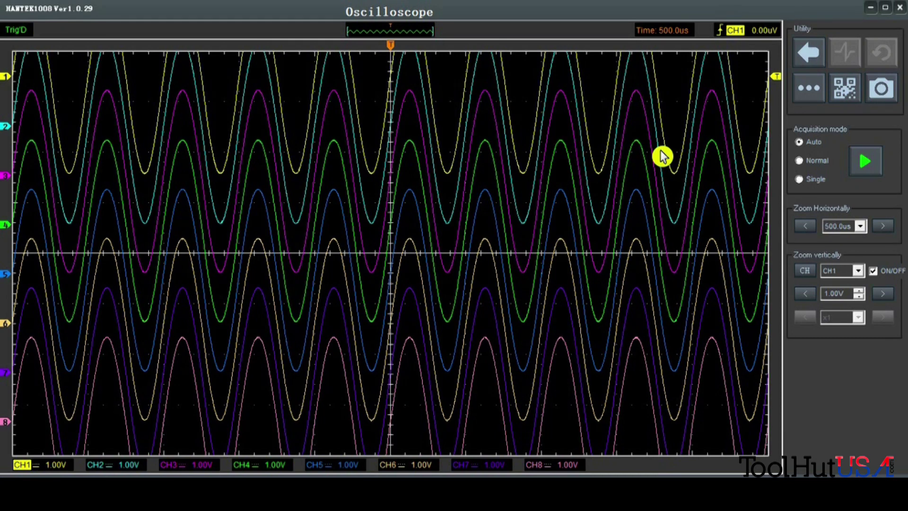
{"action": "left_click", "coordinate": [805, 272]}
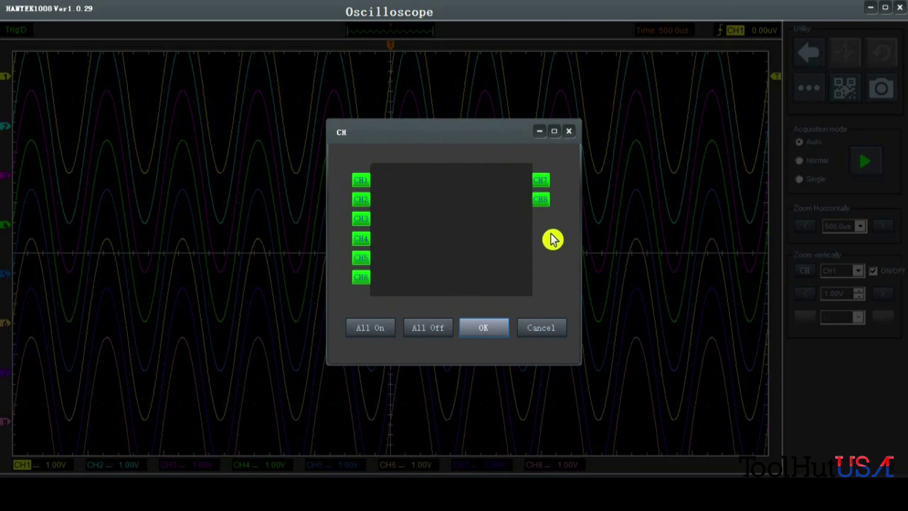
Turn off channels CH2 through CH8 in the channel dialog and apply, keeping CH1.
{"action": "left_click", "coordinate": [569, 131]}
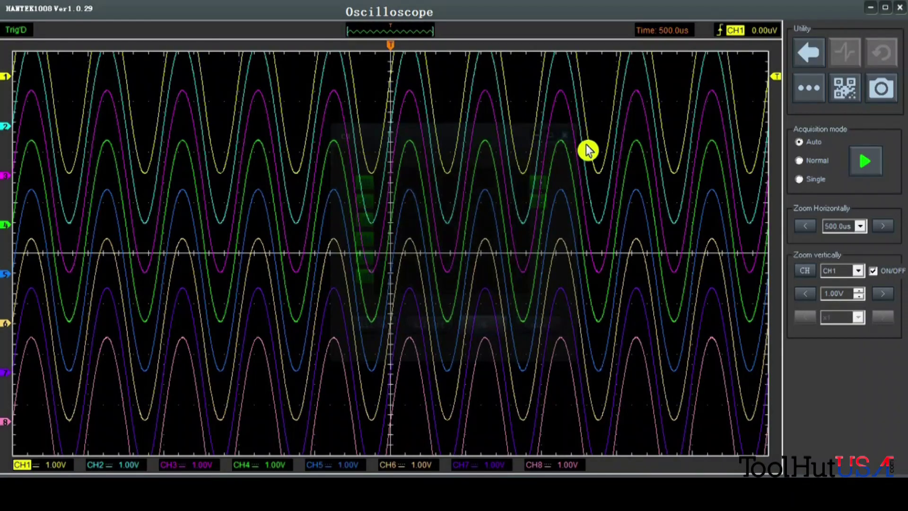
{"action": "left_click", "coordinate": [807, 273]}
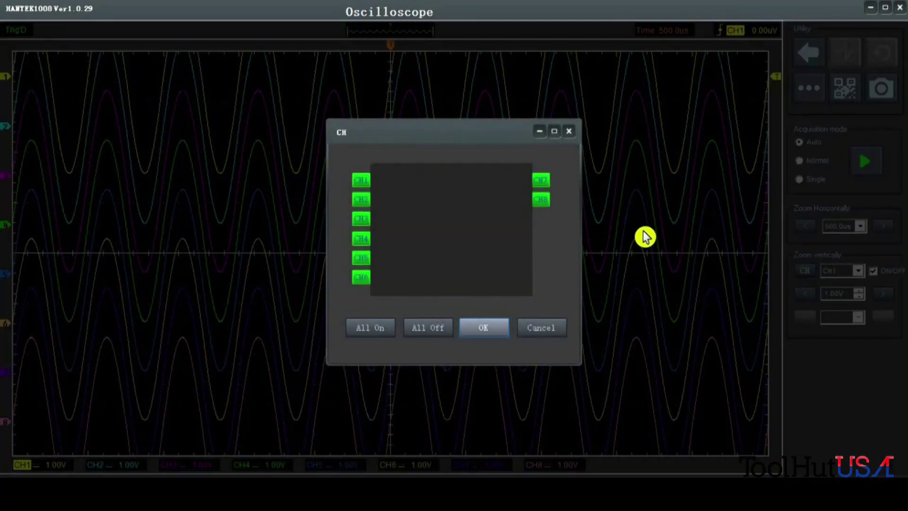
{"action": "left_click", "coordinate": [546, 202]}
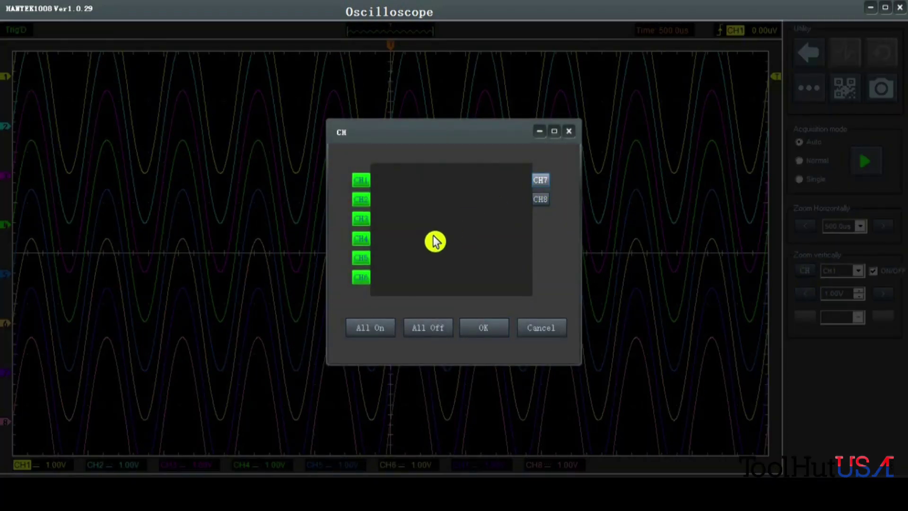
{"action": "left_click", "coordinate": [361, 274]}
{"action": "left_click", "coordinate": [362, 263]}
{"action": "left_click", "coordinate": [362, 239]}
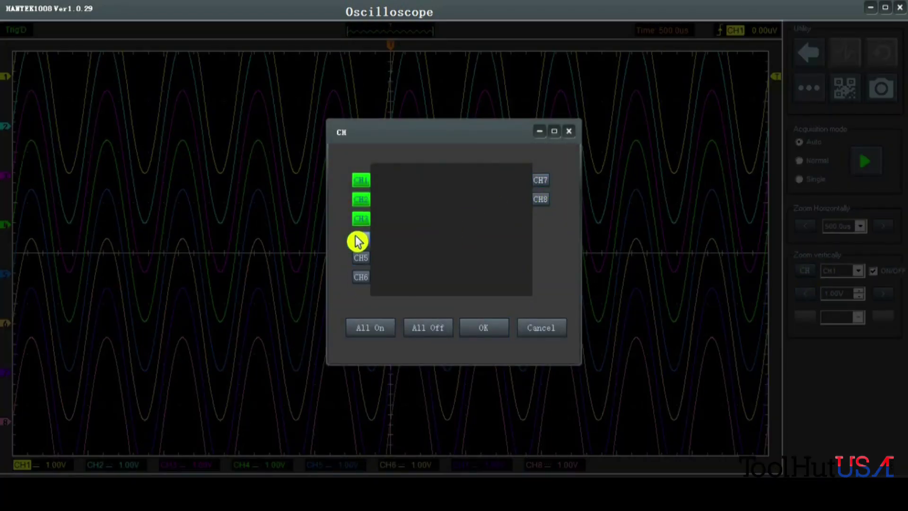
{"action": "left_click", "coordinate": [366, 220]}
{"action": "left_click", "coordinate": [365, 202]}
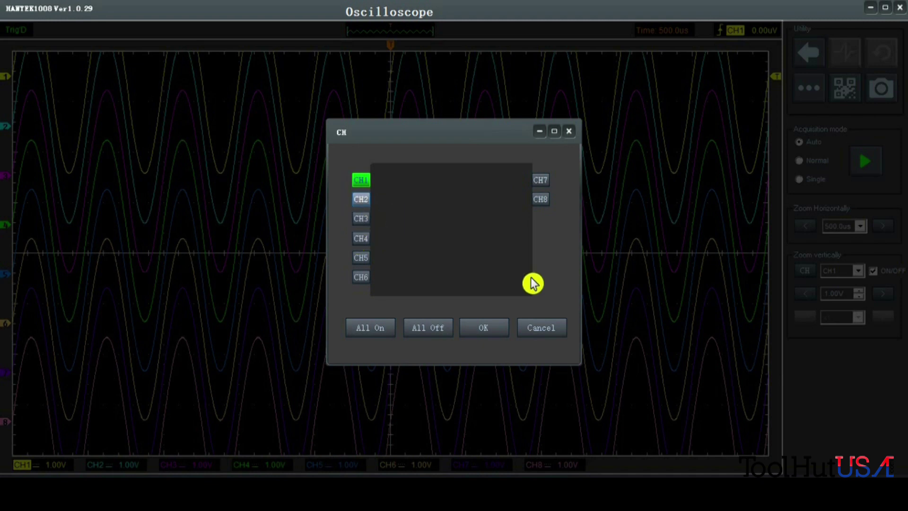
{"action": "left_click", "coordinate": [480, 335]}
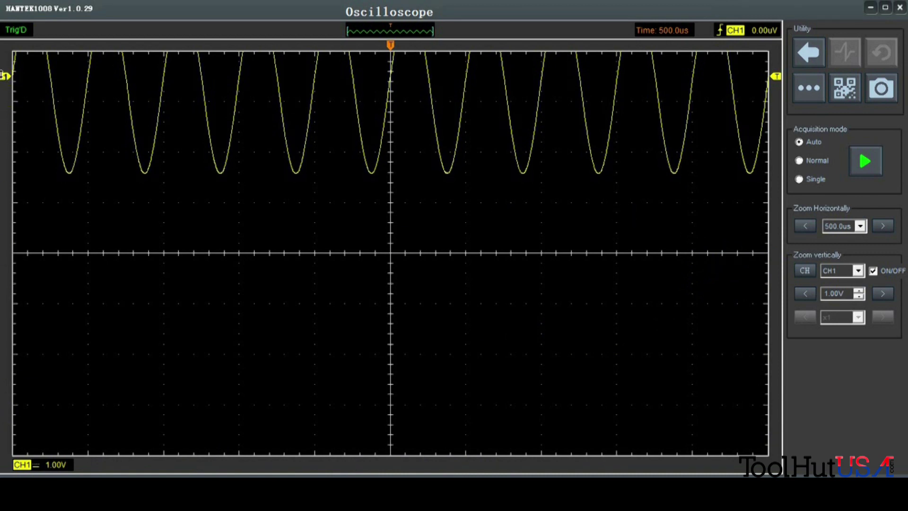
Centre the CH1 sine vertically, show the icon toolbar, and turn on measurement cursors.
{"action": "mouse_move", "coordinate": [5, 77]}
{"action": "left_mouse_down"}
{"action": "mouse_move", "coordinate": [5, 249]}
{"action": "mouse_move", "coordinate": [13, 244]}
{"action": "left_mouse_up"}
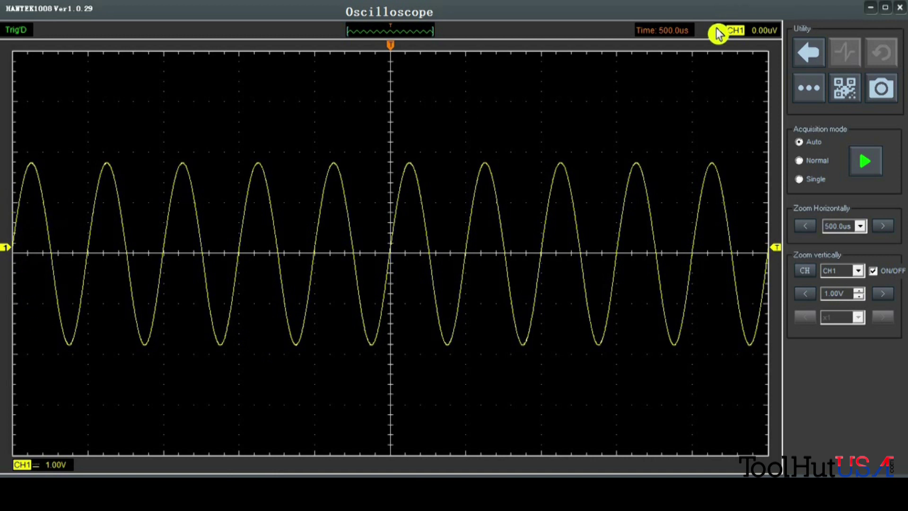
{"action": "left_click", "coordinate": [818, 100]}
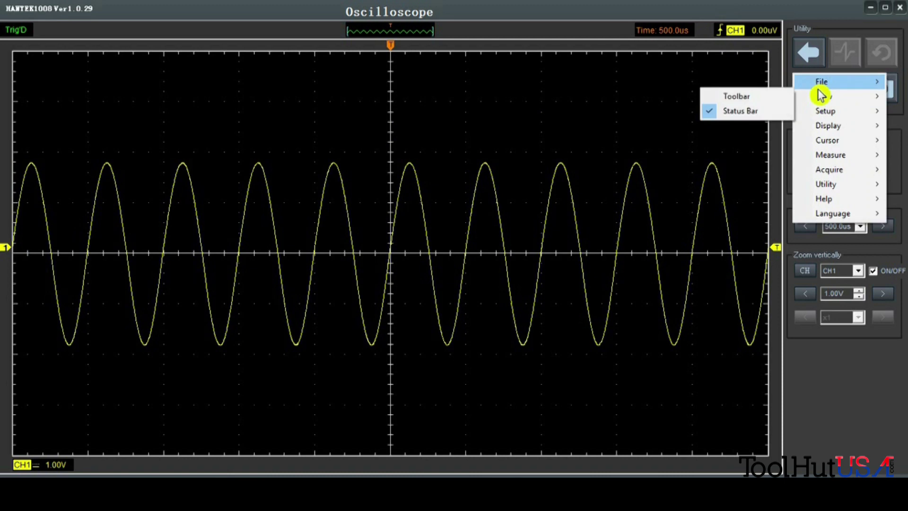
{"action": "mouse_move", "coordinate": [807, 102]}
{"action": "left_click", "coordinate": [736, 96]}
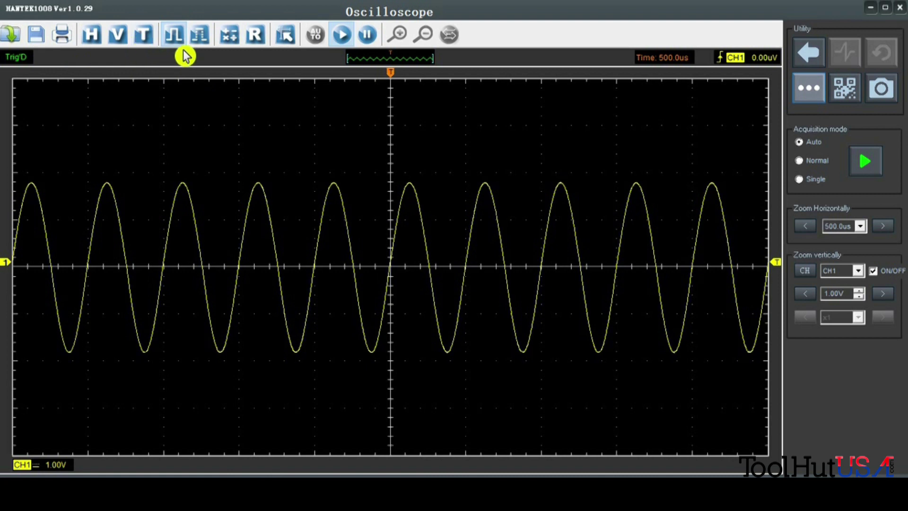
{"action": "left_click", "coordinate": [283, 39]}
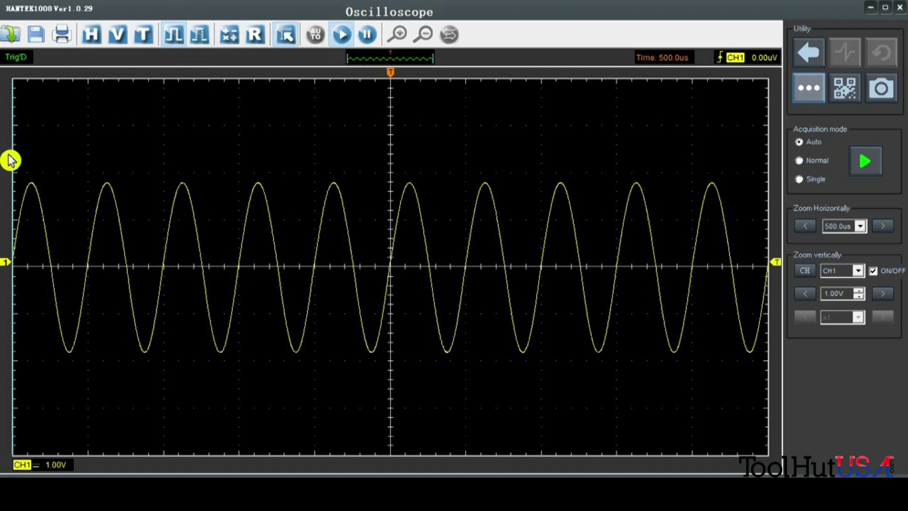
Place cursor lines, lower CH1 slightly, restart acquisition, and enable cross-cursor measuring.
{"action": "left_click_drag", "start_coordinate": [13, 171], "coordinate": [17, 220]}
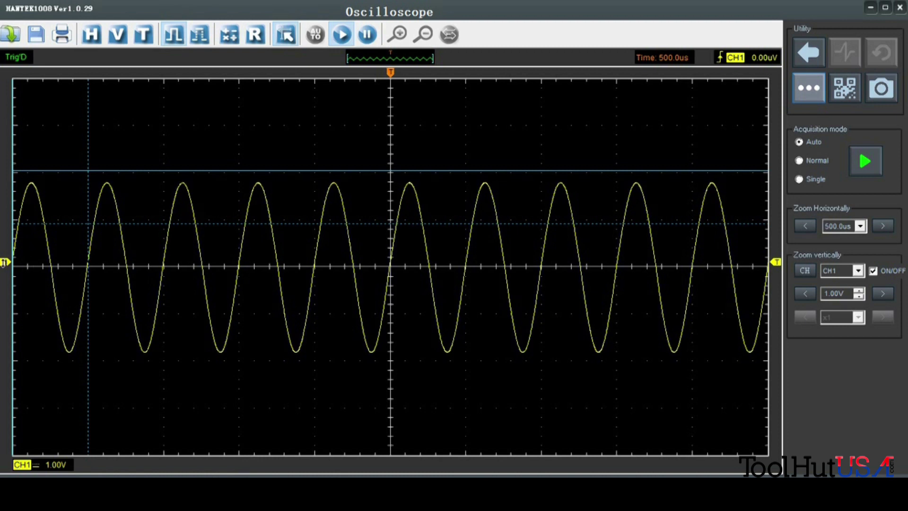
{"action": "left_click_drag", "start_coordinate": [4, 262], "coordinate": [5, 265]}
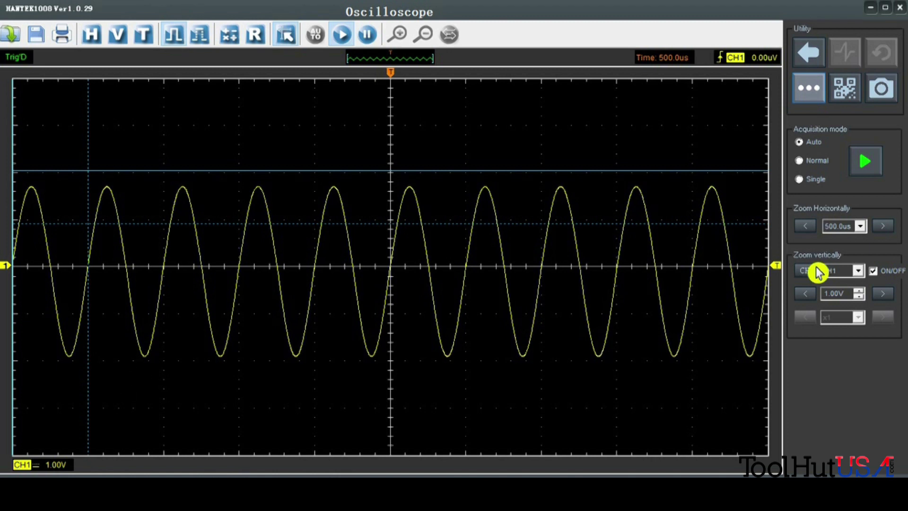
{"action": "left_click", "coordinate": [873, 166]}
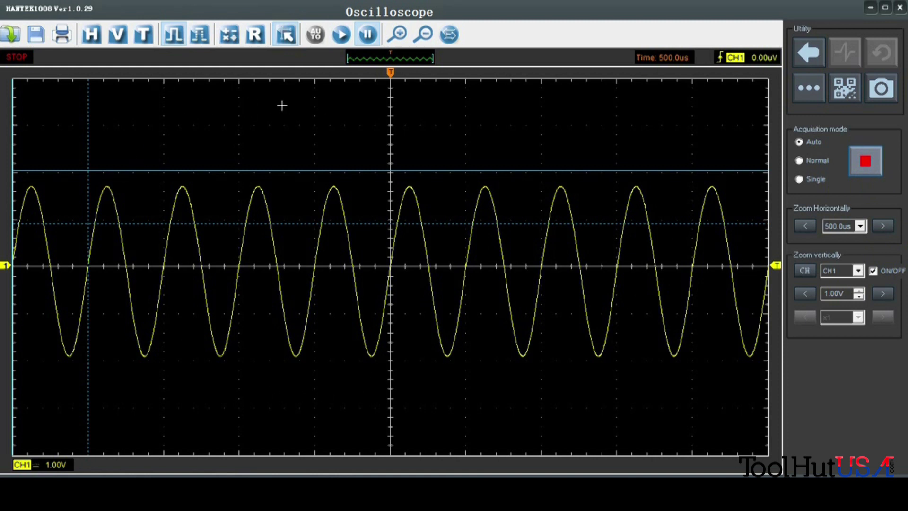
{"action": "left_click", "coordinate": [868, 167]}
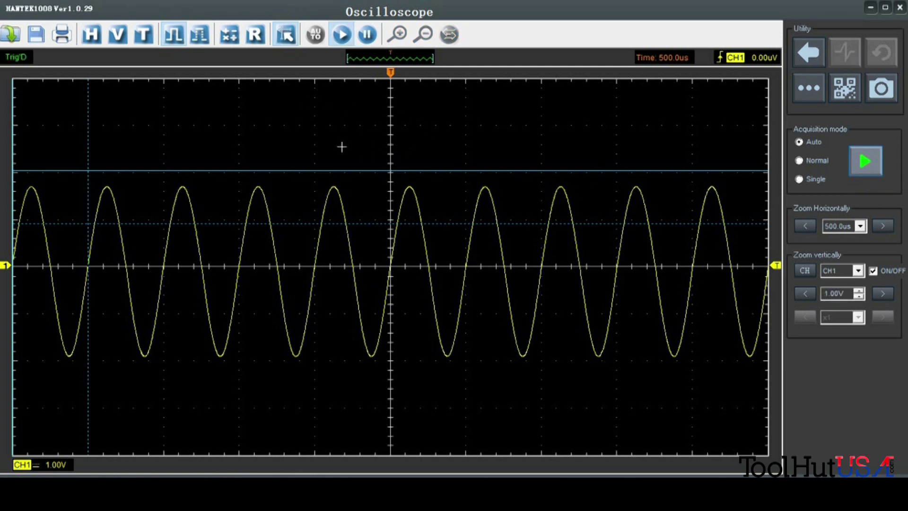
{"action": "left_click", "coordinate": [287, 37]}
Set CH1's Trigger Slope to '-' for falling-edge triggering and shift the trigger position.
{"action": "left_click", "coordinate": [145, 37]}
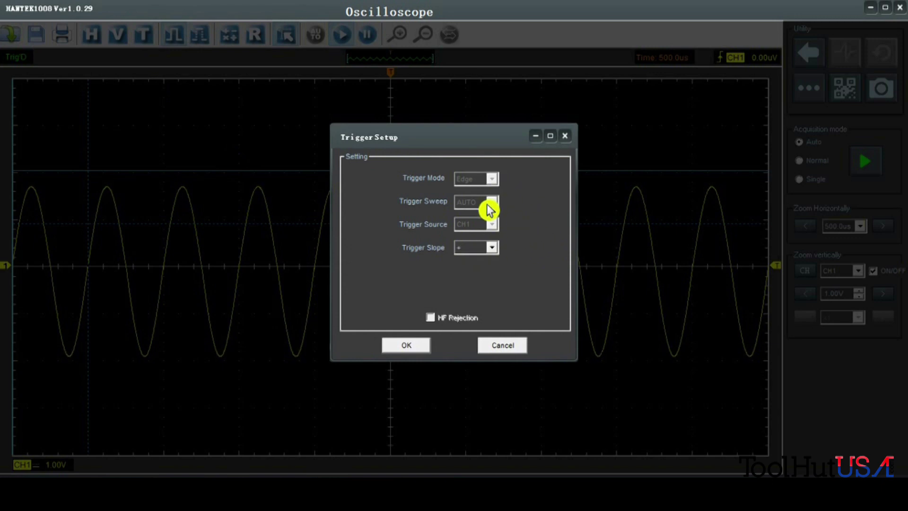
{"action": "left_click", "coordinate": [492, 249]}
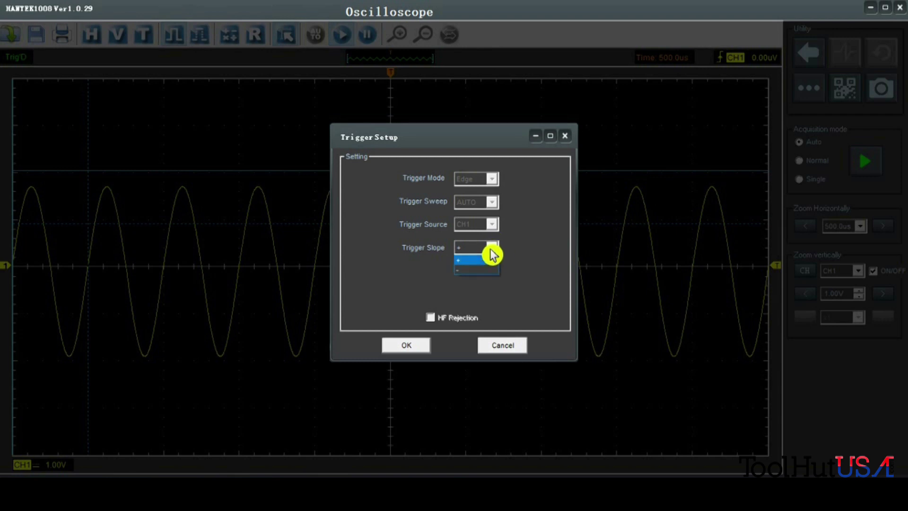
{"action": "left_click", "coordinate": [471, 270]}
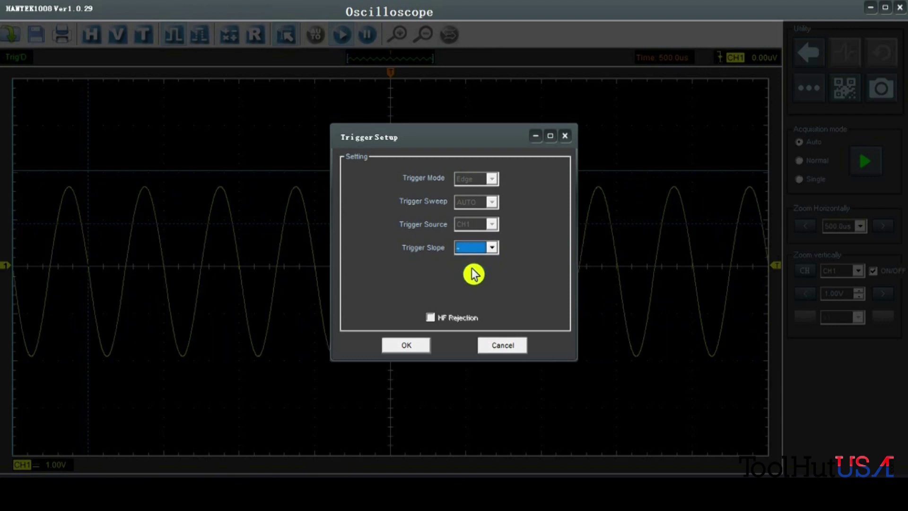
{"action": "left_click", "coordinate": [406, 348]}
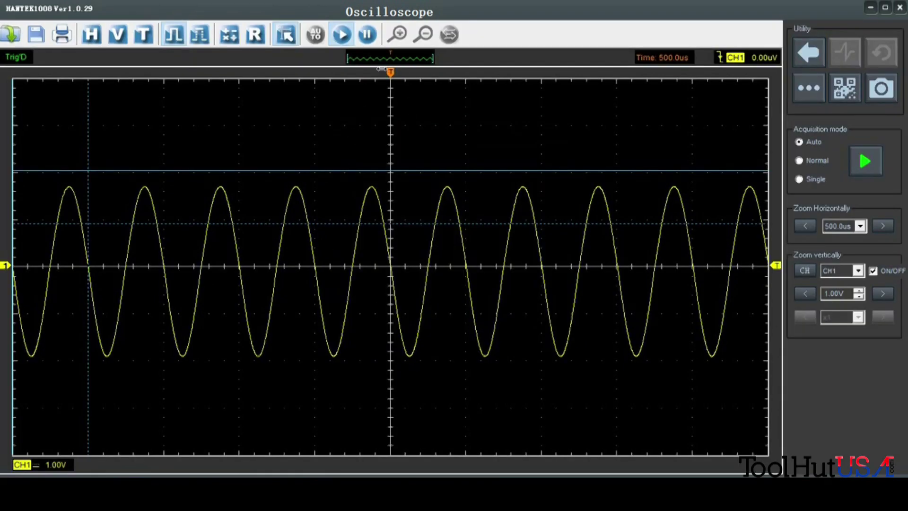
{"action": "mouse_move", "coordinate": [381, 69]}
{"action": "left_mouse_down"}
{"action": "mouse_move", "coordinate": [268, 87]}
{"action": "mouse_move", "coordinate": [75, 95]}
{"action": "mouse_move", "coordinate": [393, 83]}
{"action": "left_mouse_up"}
Drop the CH1 trigger level to about -1.13 V and bring up the CH on/off dialog.
{"action": "left_click_drag", "start_coordinate": [778, 264], "coordinate": [770, 321]}
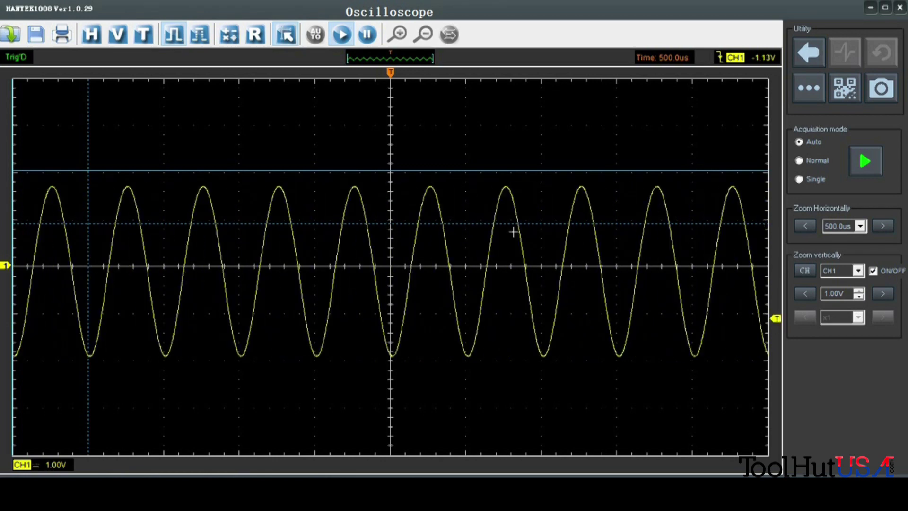
{"action": "left_click", "coordinate": [708, 71]}
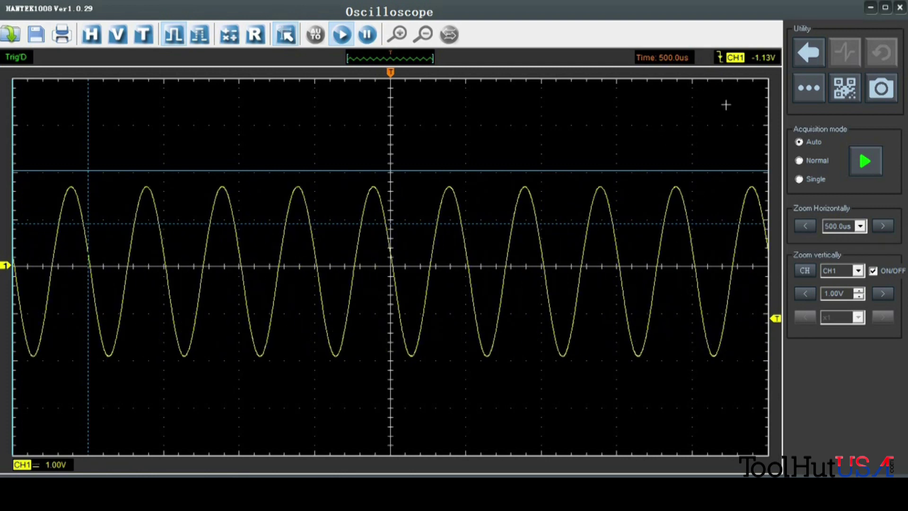
{"action": "left_click", "coordinate": [724, 70]}
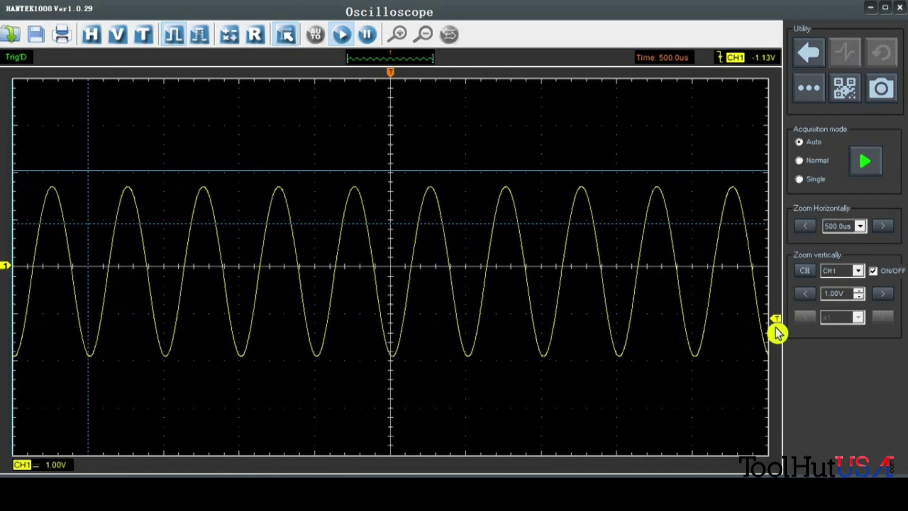
{"action": "left_click", "coordinate": [315, 464]}
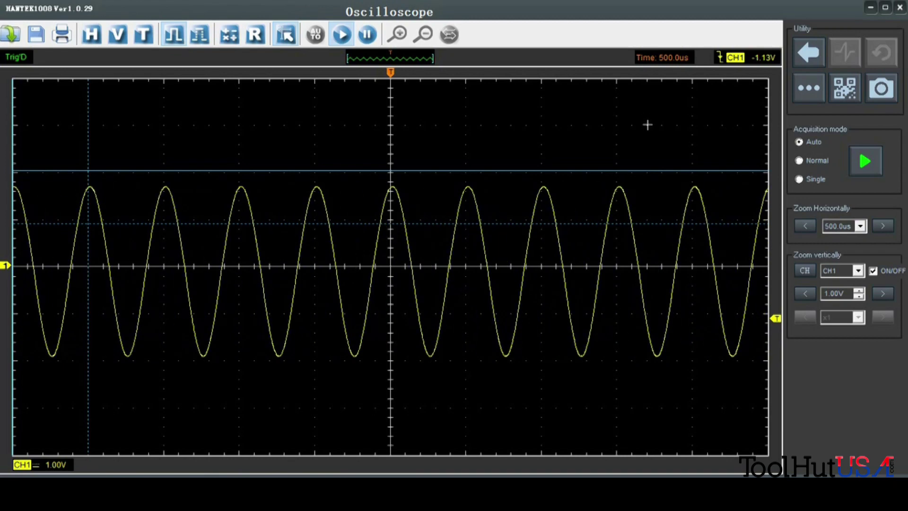
{"action": "left_click", "coordinate": [806, 272]}
Turn on CH2 alongside CH1, then raise the trigger level to 1.71 V.
{"action": "left_click", "coordinate": [369, 201]}
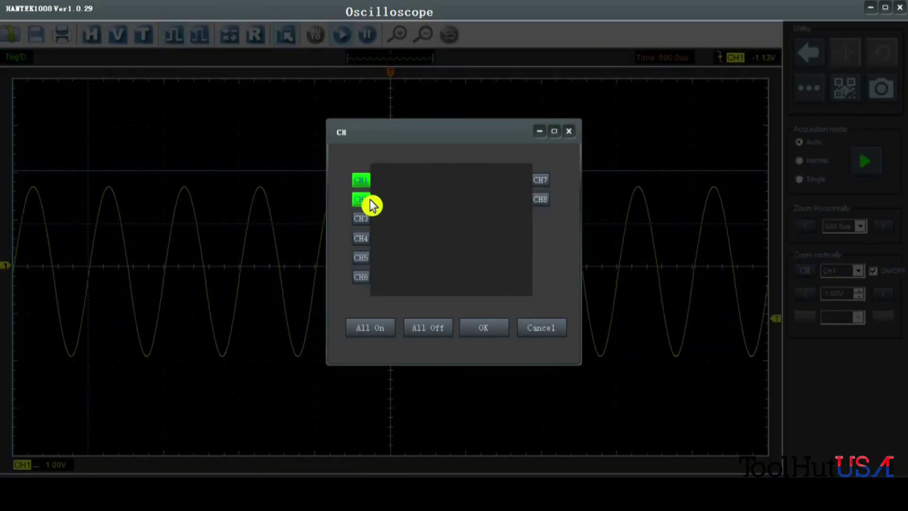
{"action": "left_click", "coordinate": [490, 329]}
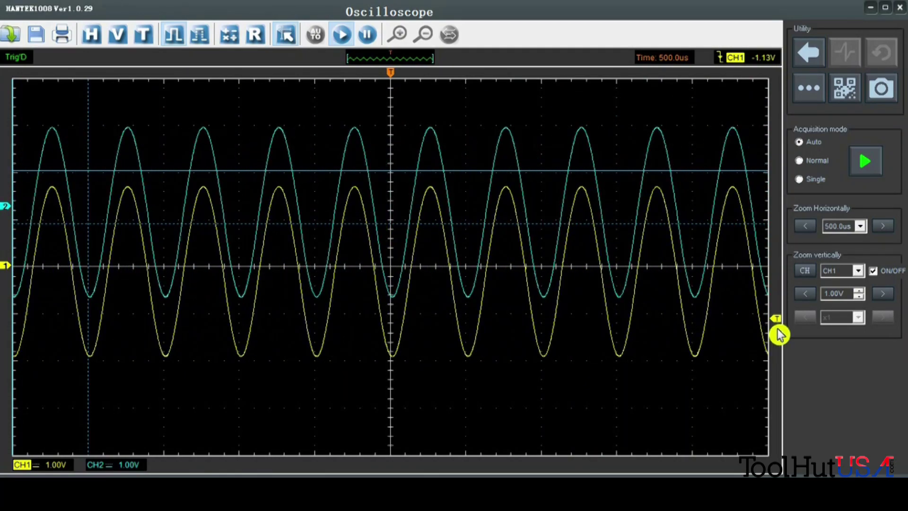
{"action": "left_click_drag", "start_coordinate": [776, 318], "coordinate": [778, 185]}
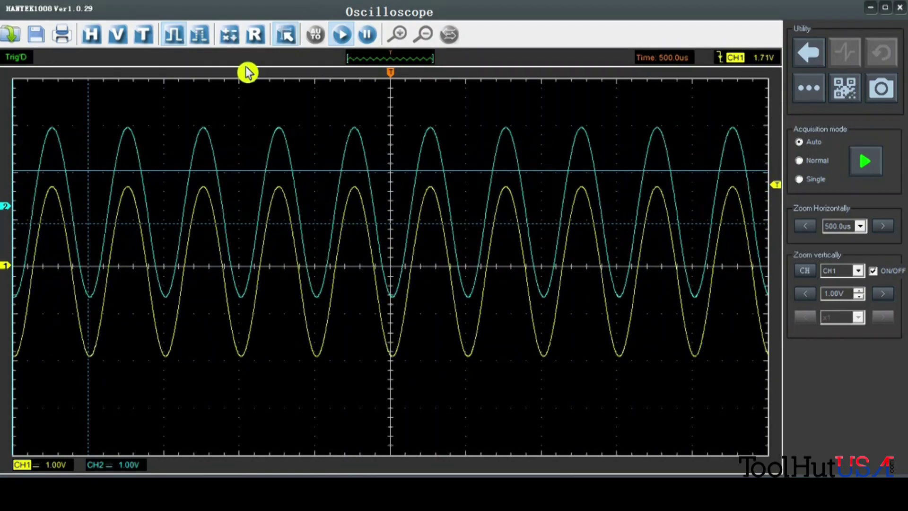
Set the CH1 trigger slope to rising (+) through Setup > Trigger.
{"action": "left_click", "coordinate": [147, 39]}
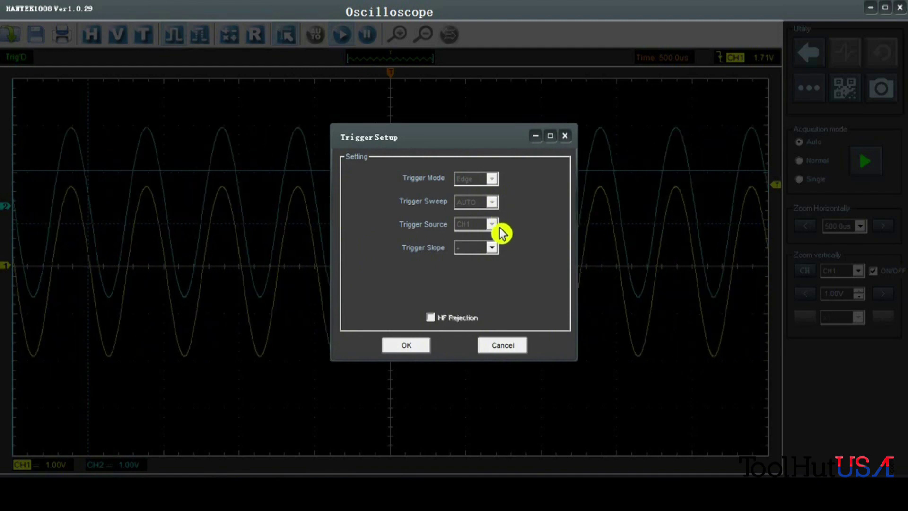
{"action": "left_click", "coordinate": [511, 349]}
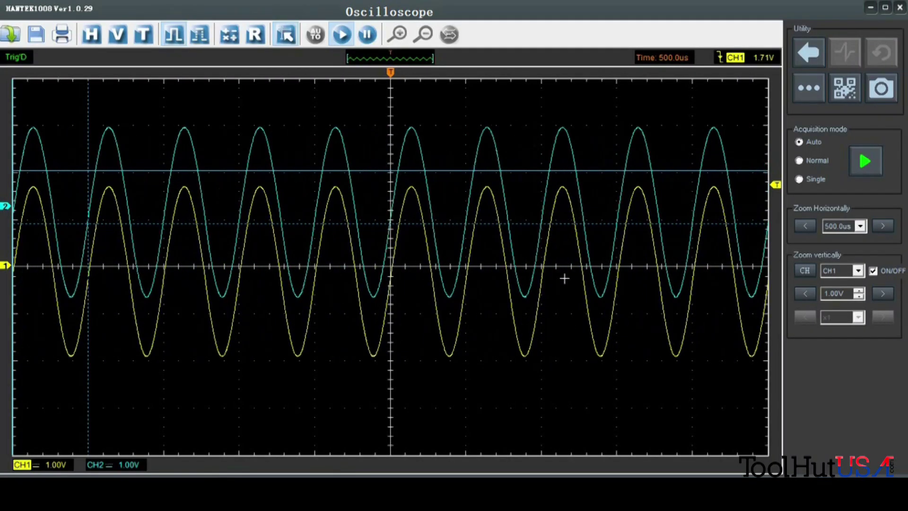
{"action": "left_click", "coordinate": [811, 88]}
{"action": "mouse_move", "coordinate": [842, 114]}
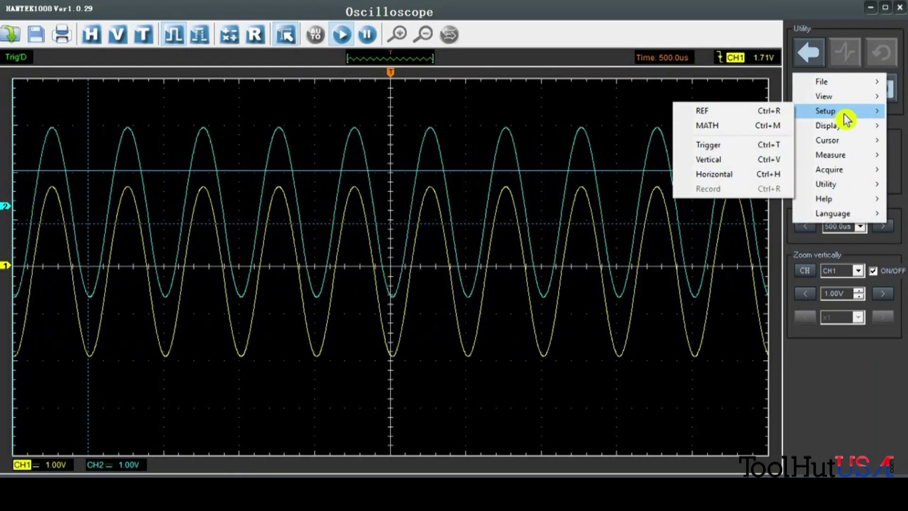
{"action": "left_click", "coordinate": [746, 147]}
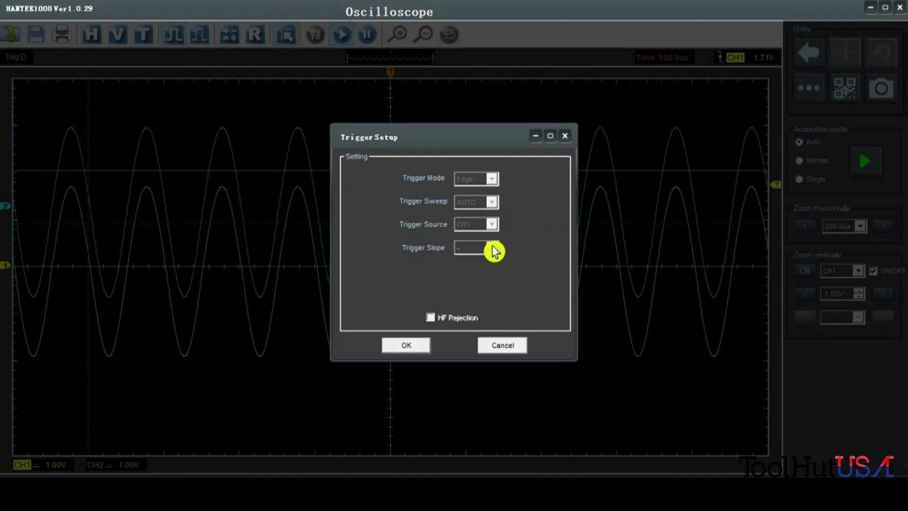
{"action": "left_click", "coordinate": [406, 345]}
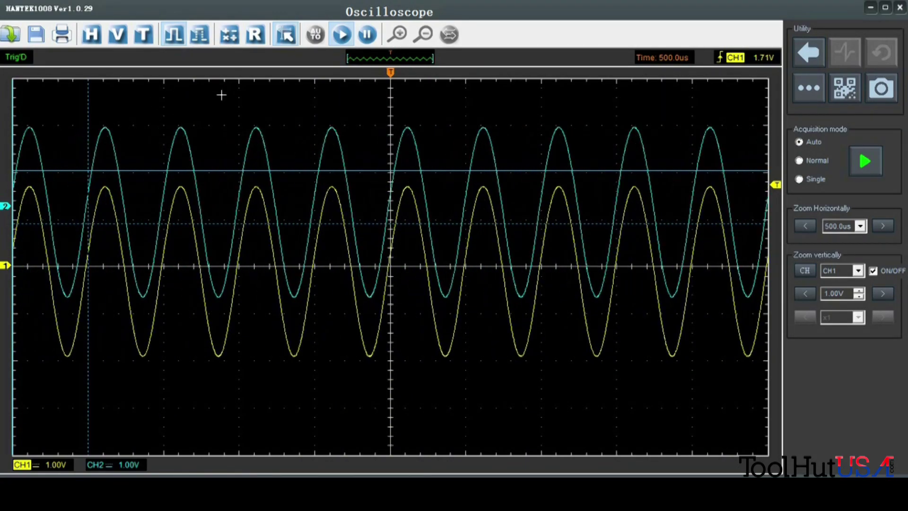
Toggle cross-cursor measuring and lengthen the horizontal time base one step.
{"action": "left_click", "coordinate": [289, 40]}
{"action": "left_click", "coordinate": [888, 228]}
Step the horizontal time base up to 10.00 ms, then back down to 5.000 ms.
{"action": "left_click", "coordinate": [889, 230]}
{"action": "left_click", "coordinate": [889, 230]}
{"action": "left_click", "coordinate": [889, 229]}
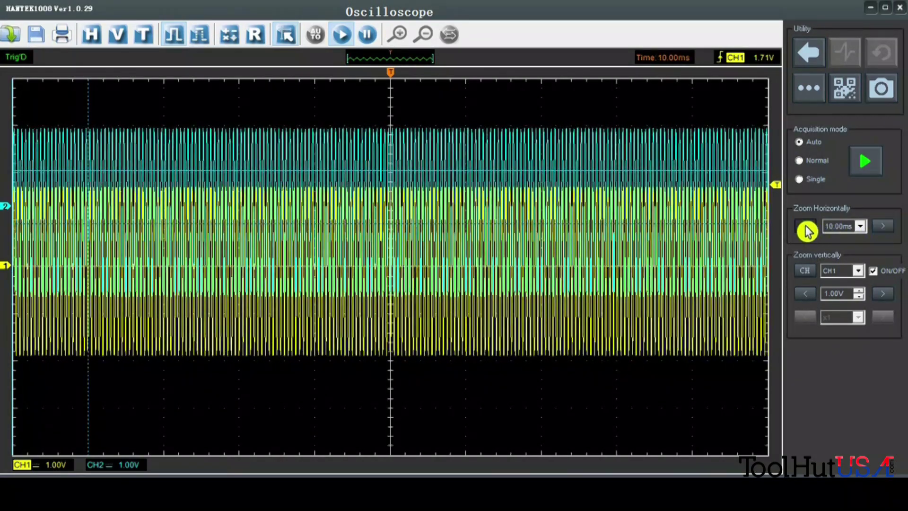
{"action": "left_click", "coordinate": [805, 227]}
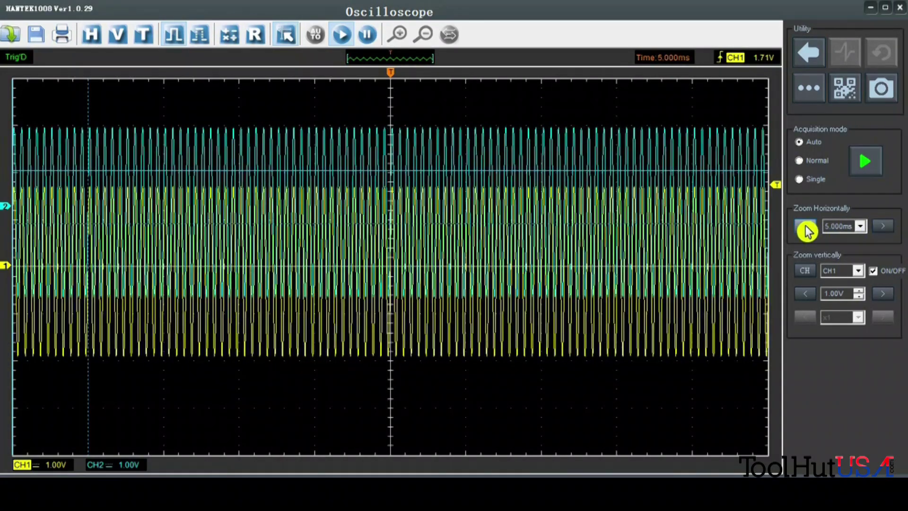